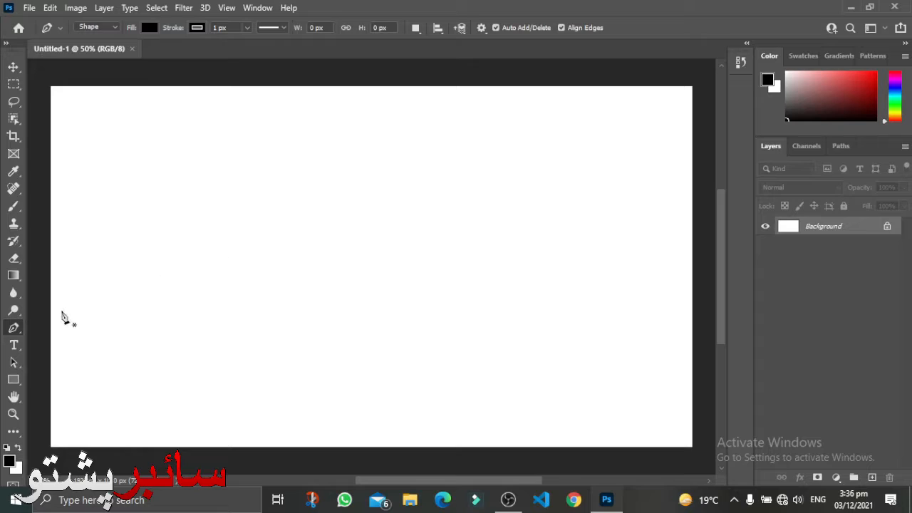
Select the Pen Tool and set its drawing mode to Shape.
right_click(20, 332)
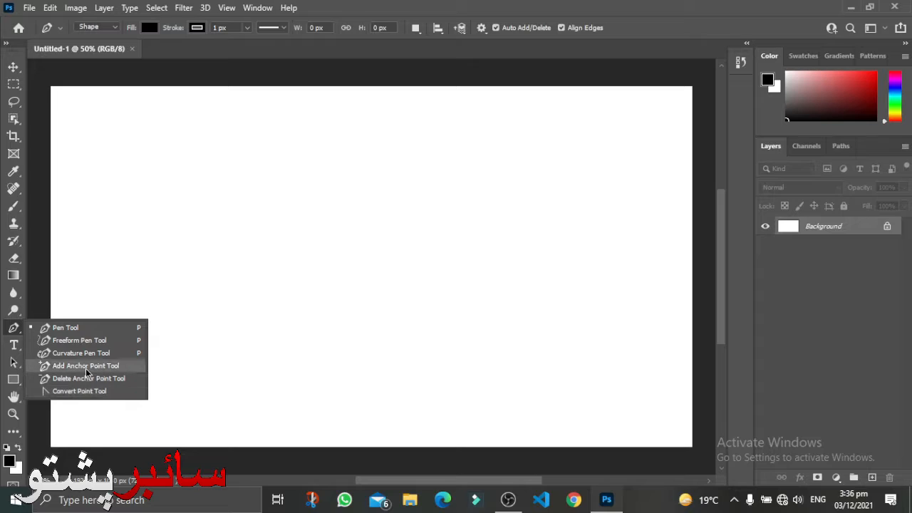
click(62, 329)
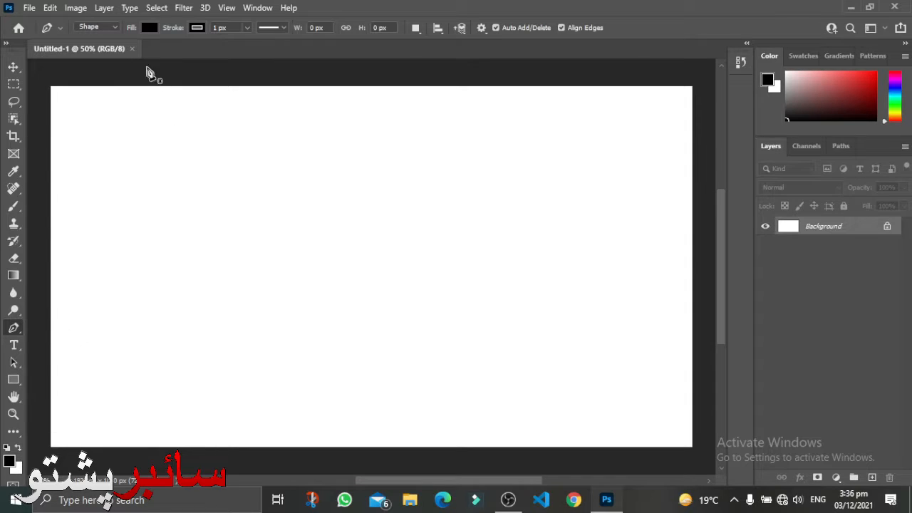
click(116, 28)
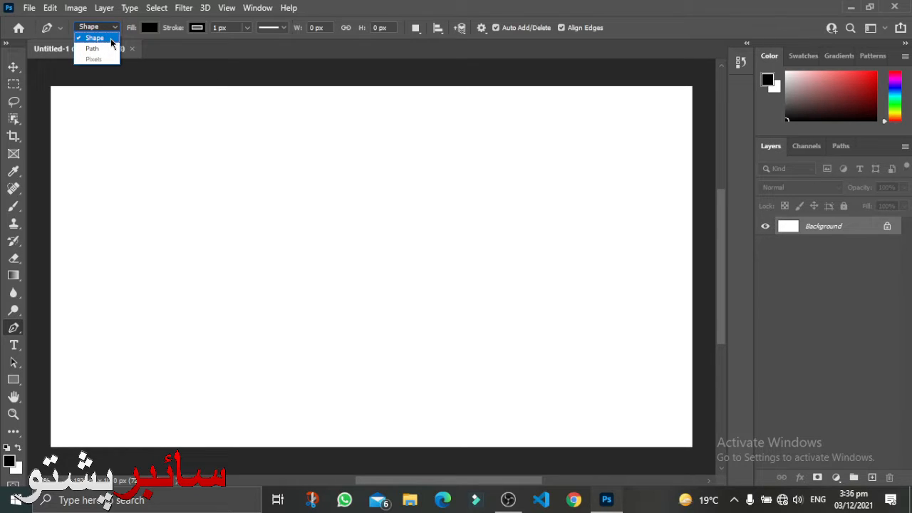
click(112, 39)
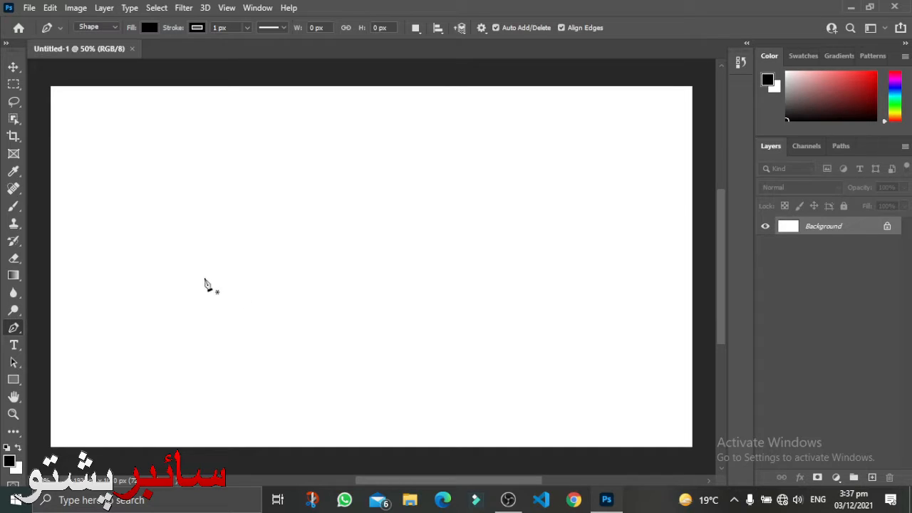
Set the Pen Tool's fill colour to ff0000, keeping the drawing mode on Shape.
click(153, 31)
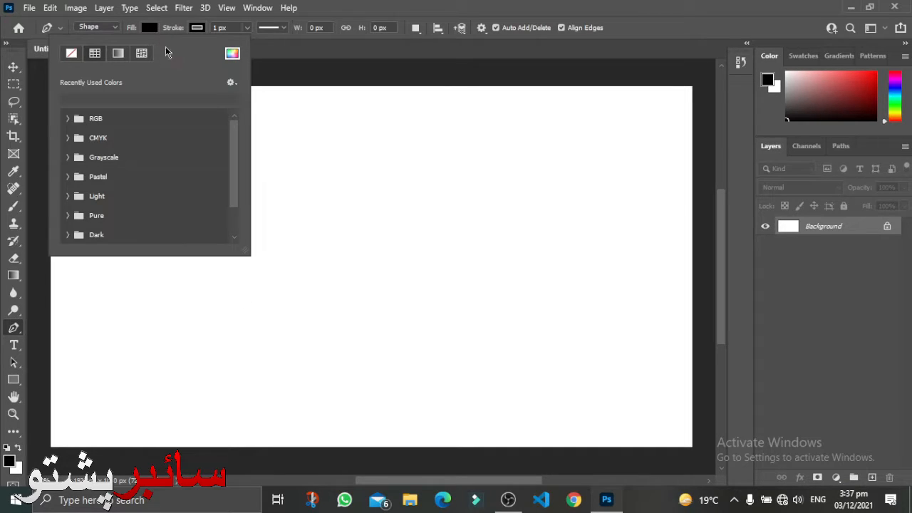
click(233, 54)
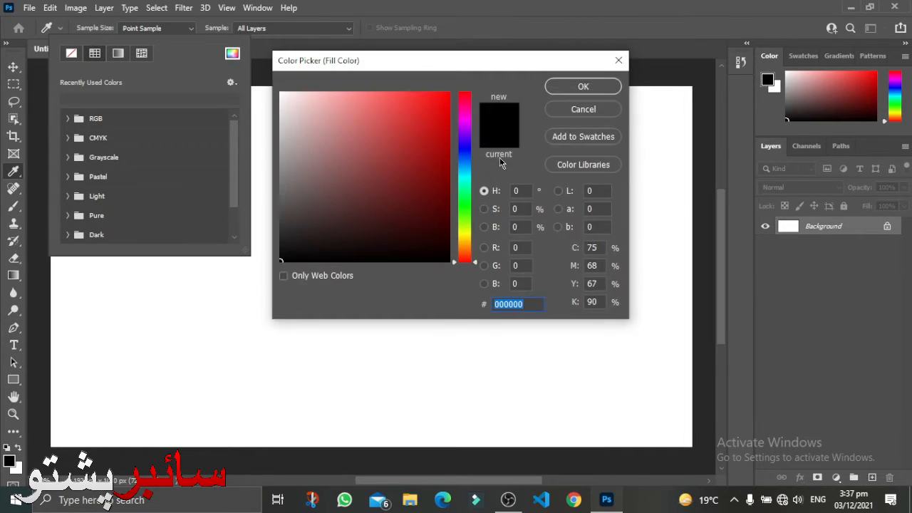
text(ff0000)
click(556, 90)
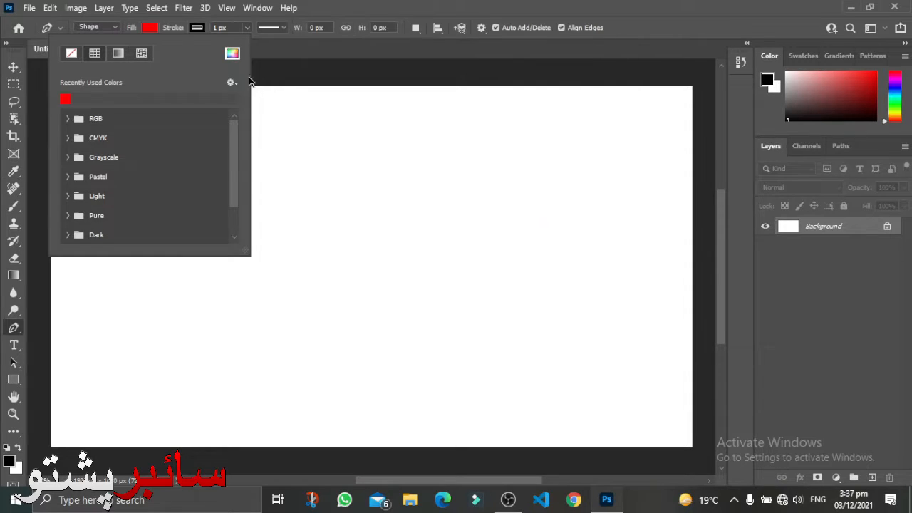
click(113, 30)
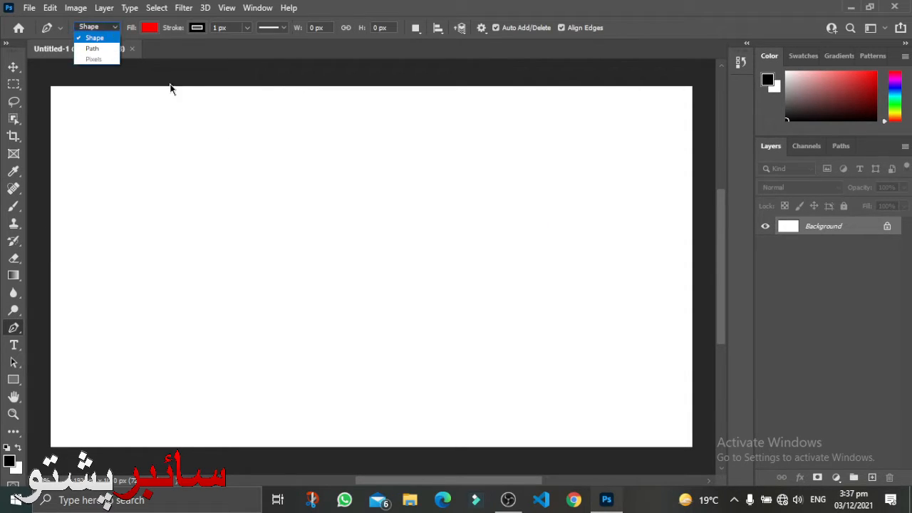
click(128, 32)
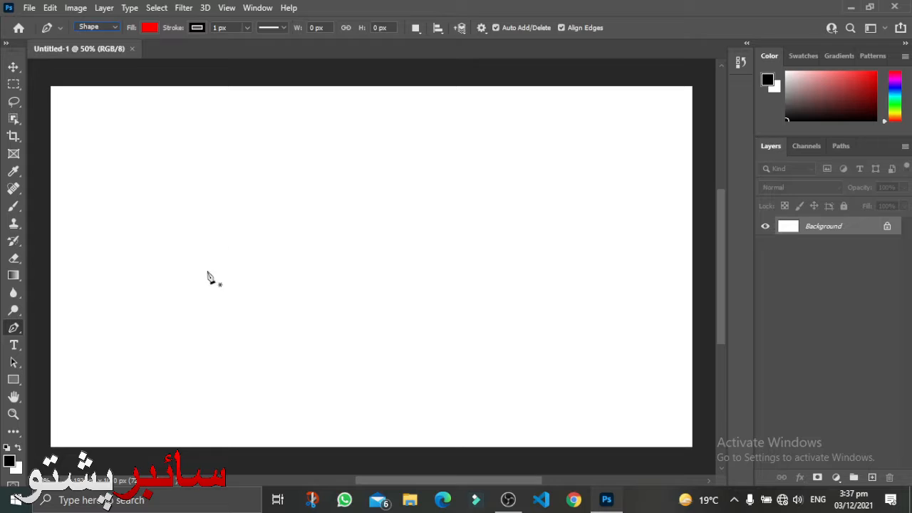
Draw a curved red shape from three anchor points on the canvas, about 658 px wide and 377 px high.
click(169, 243)
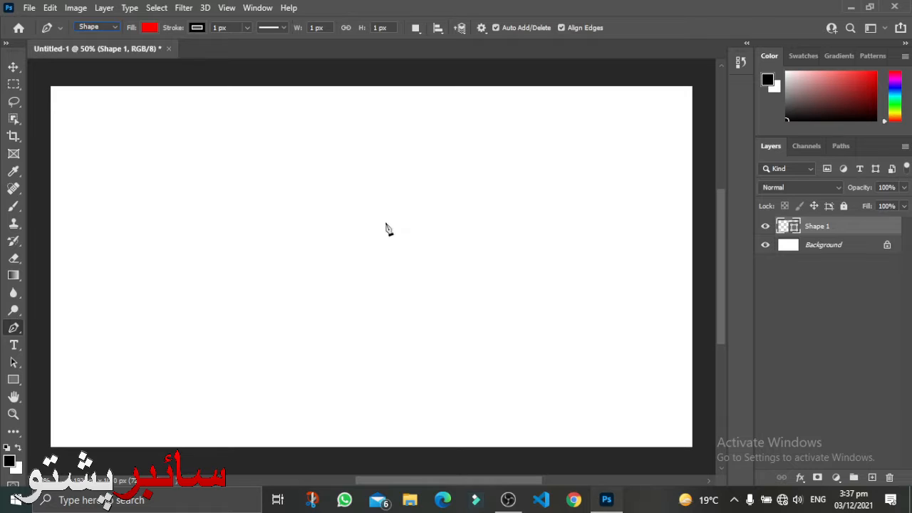
drag(385, 227, 404, 329)
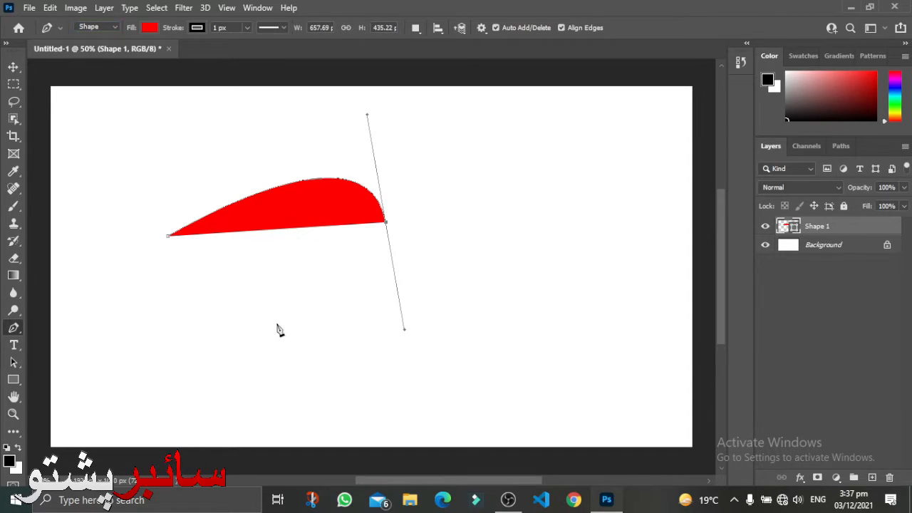
drag(278, 324, 212, 330)
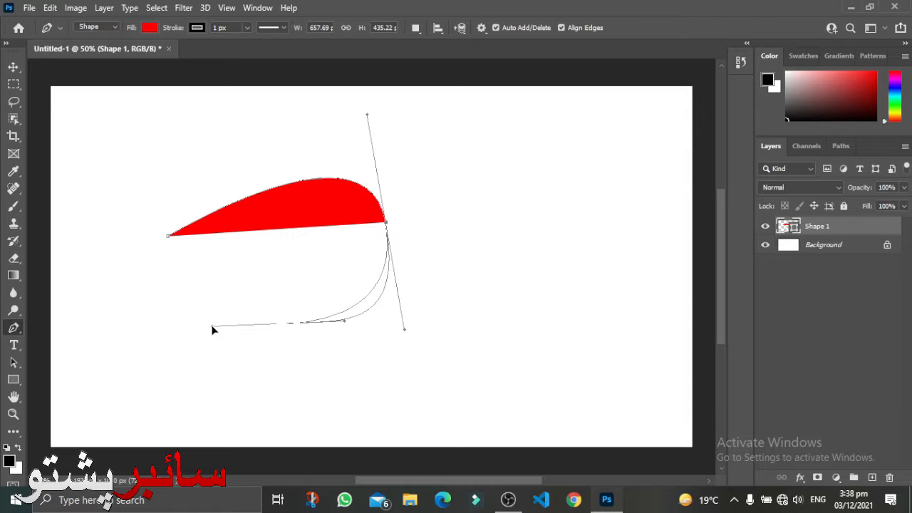
drag(212, 327, 164, 304)
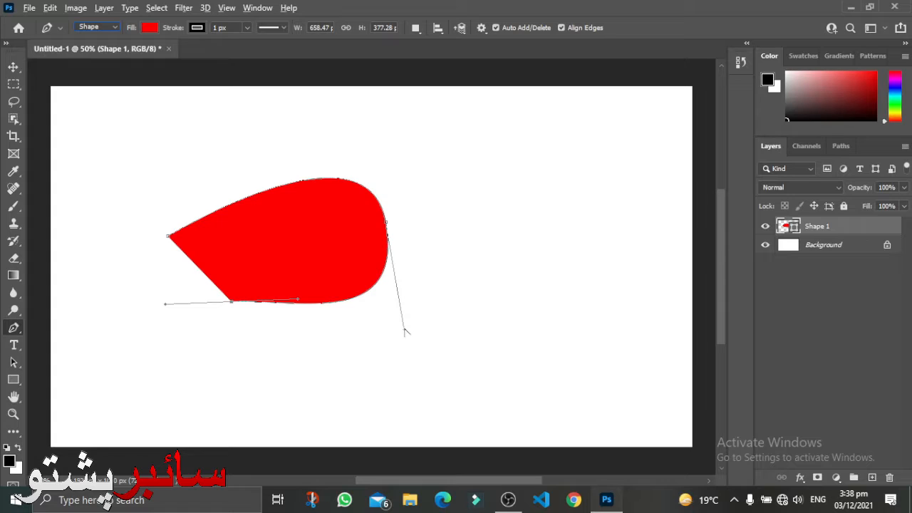
Reshape the curves by adjusting the direction handles of the right and lower anchor points, and shift the lower anchor slightly inward.
drag(404, 330, 400, 356)
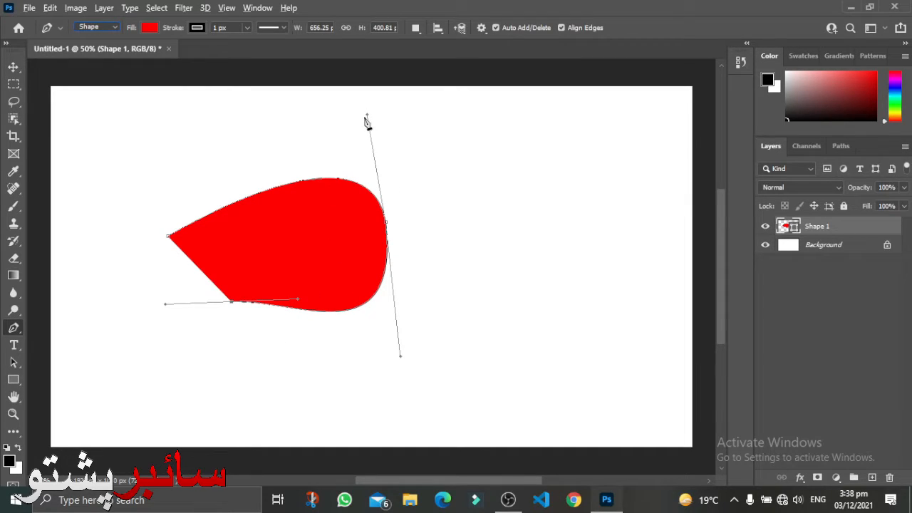
drag(366, 117, 390, 87)
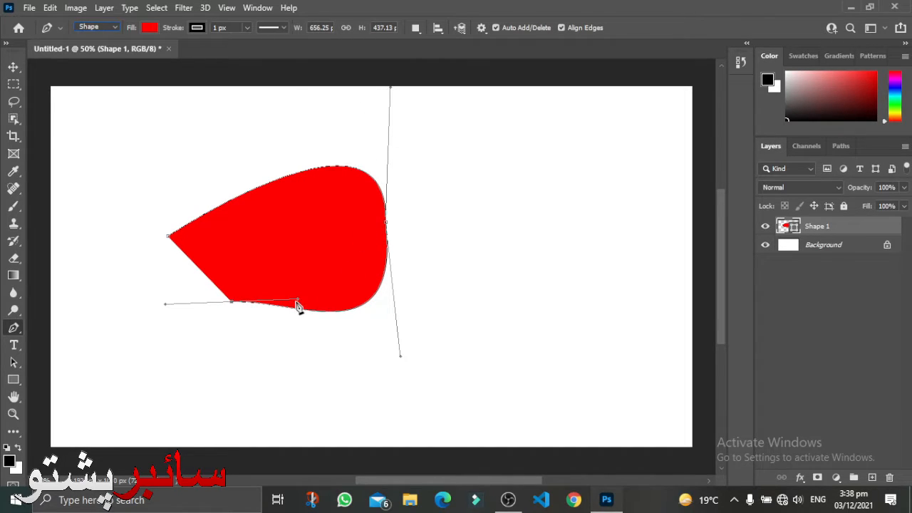
drag(298, 302, 279, 334)
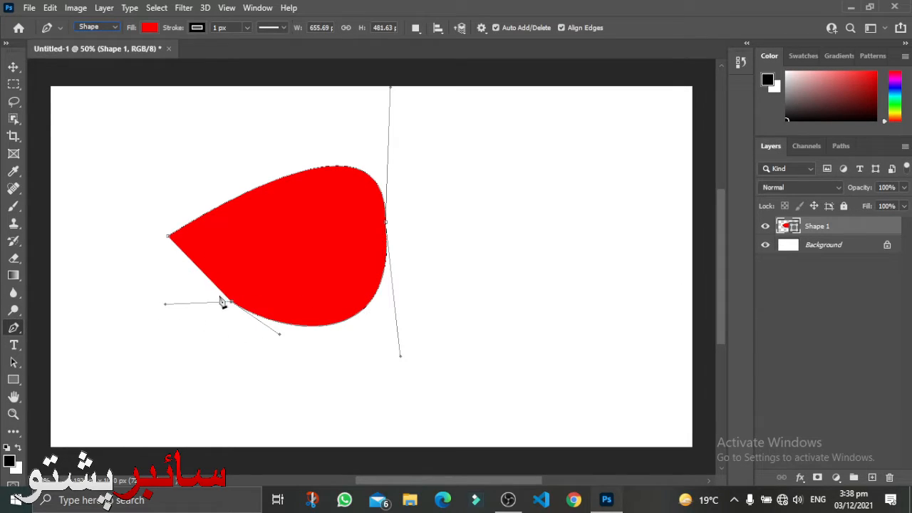
drag(166, 306, 158, 260)
drag(232, 303, 240, 297)
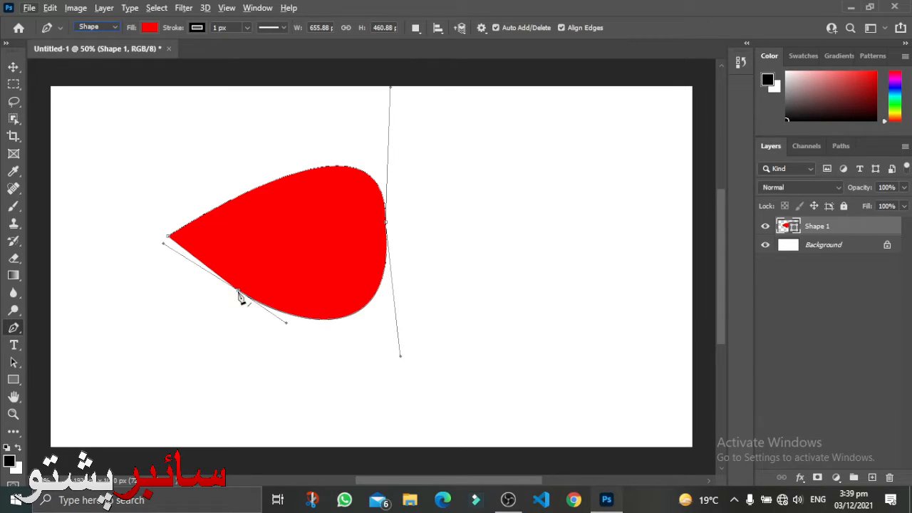
Remove the outgoing handle of the lower anchor point and both handles of the right one, and delete the Shape 1 layer.
click(239, 293)
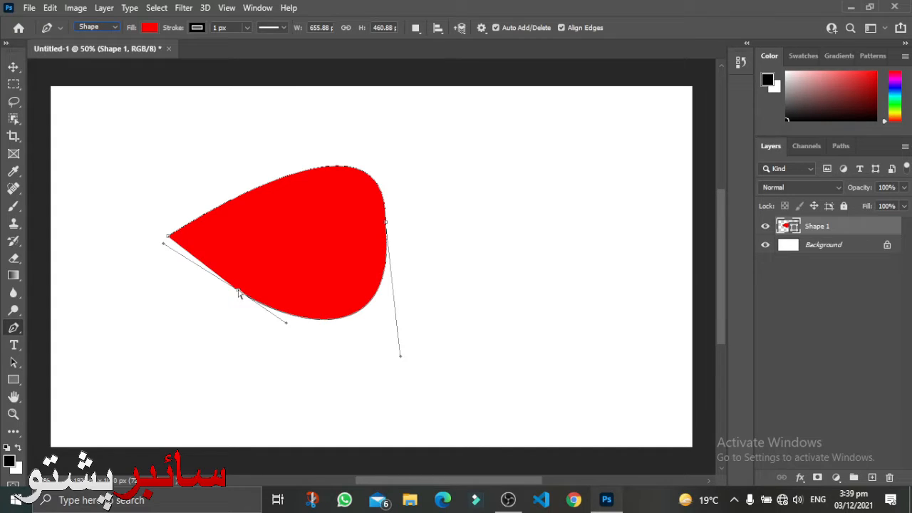
alt+click(240, 297)
alt+click(386, 225)
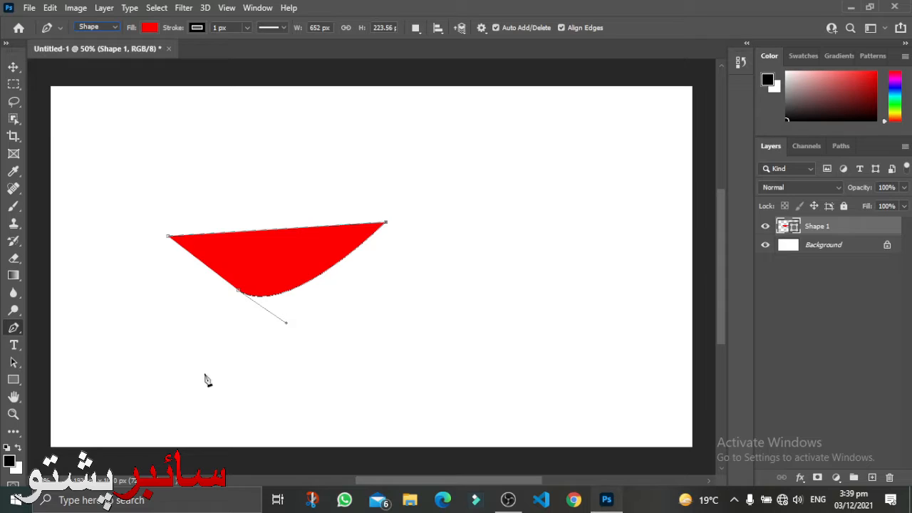
drag(889, 235, 889, 477)
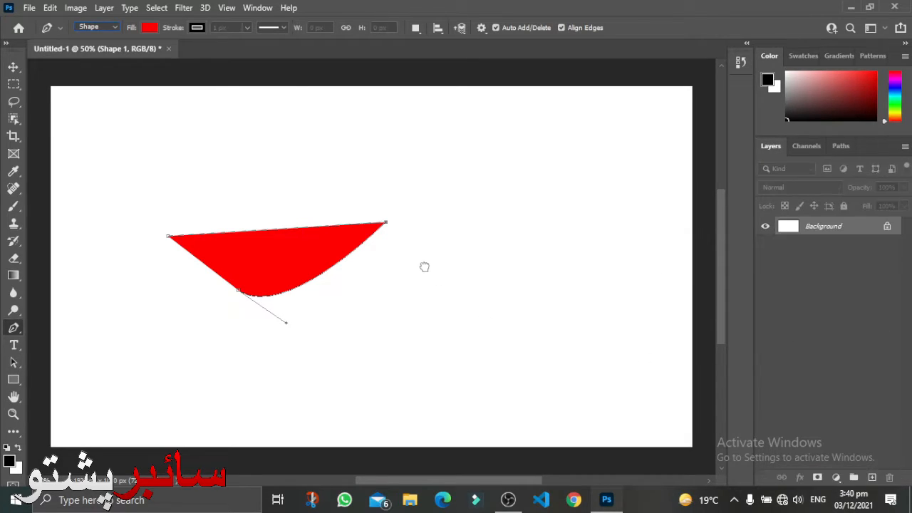
Draw a closed curved red shape with four anchor points, about 1034 px wide and 731 px high.
click(210, 196)
drag(458, 256, 304, 362)
drag(221, 361, 118, 239)
click(153, 167)
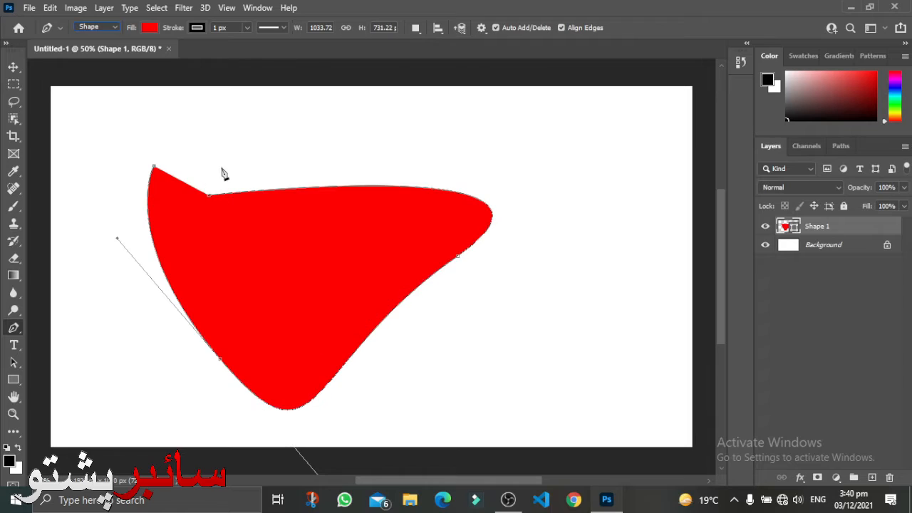
click(209, 198)
Add an anchor point midway along the shape's upper edge, raise it and bend both its handles upward to form two humps.
click(359, 188)
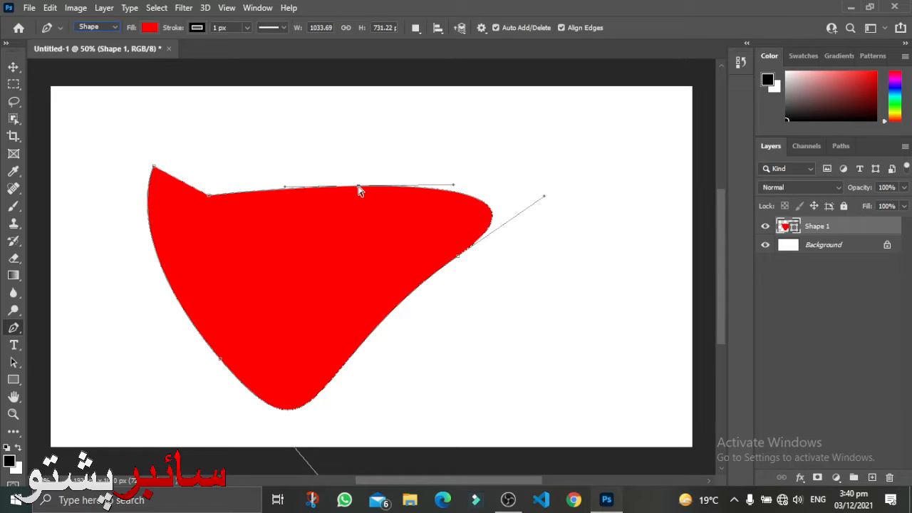
drag(358, 188, 354, 144)
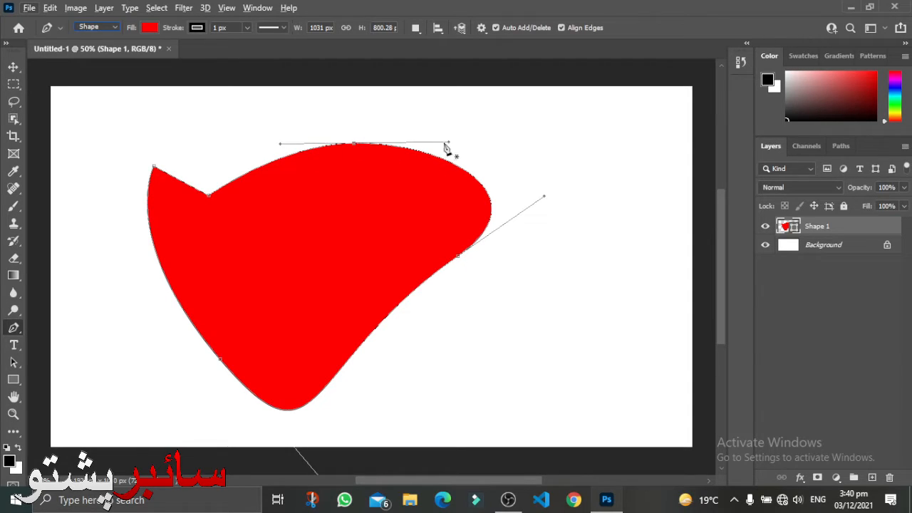
drag(449, 145, 441, 119)
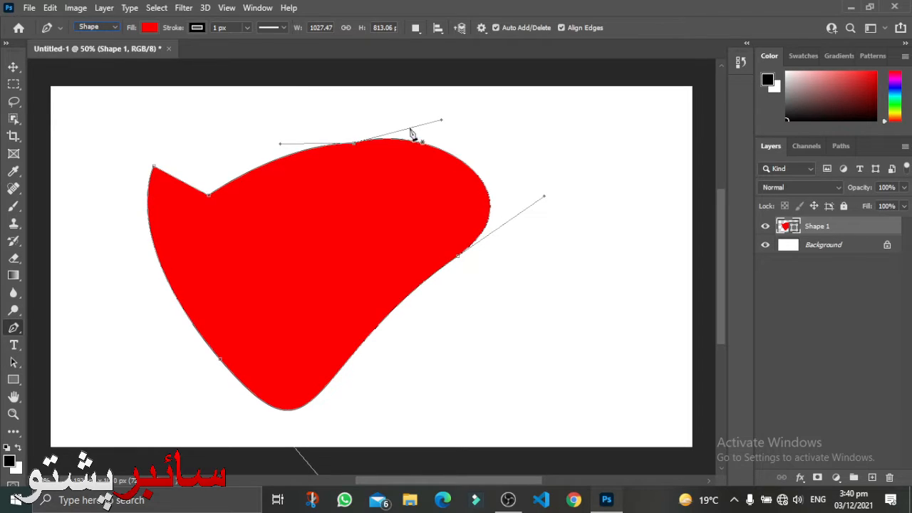
drag(280, 146, 257, 104)
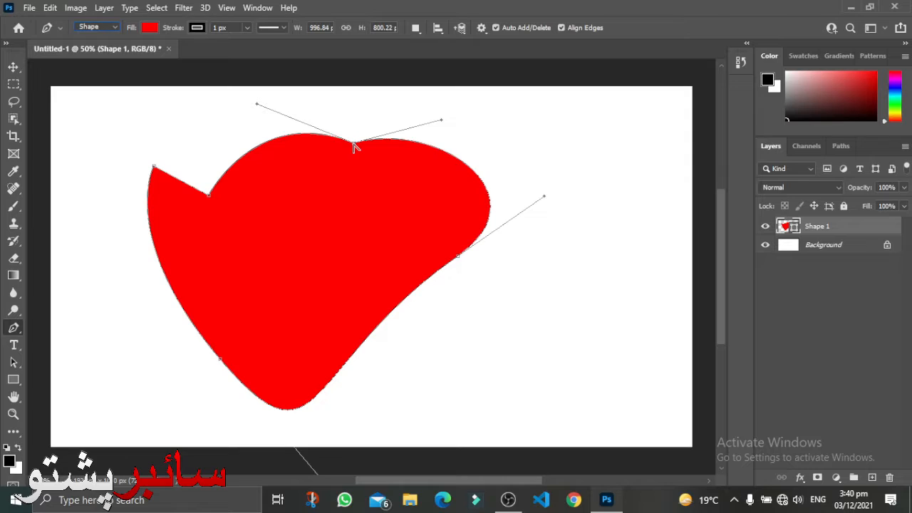
Convert the added upper anchor point to a corner and delete the Shape 1 layer.
alt+click(354, 145)
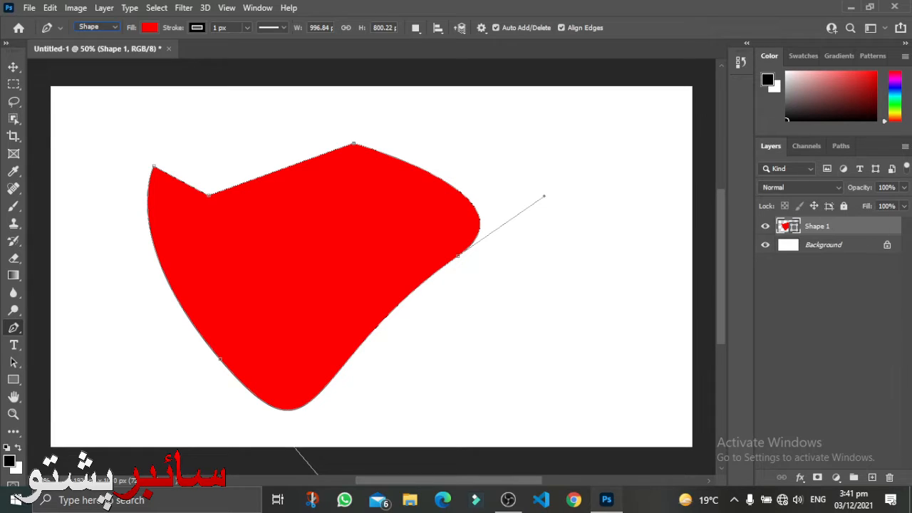
drag(870, 225, 888, 476)
Draw a closed red triangle with straight sides on the canvas, about 242 px wide and 294 px high.
click(304, 171)
click(263, 264)
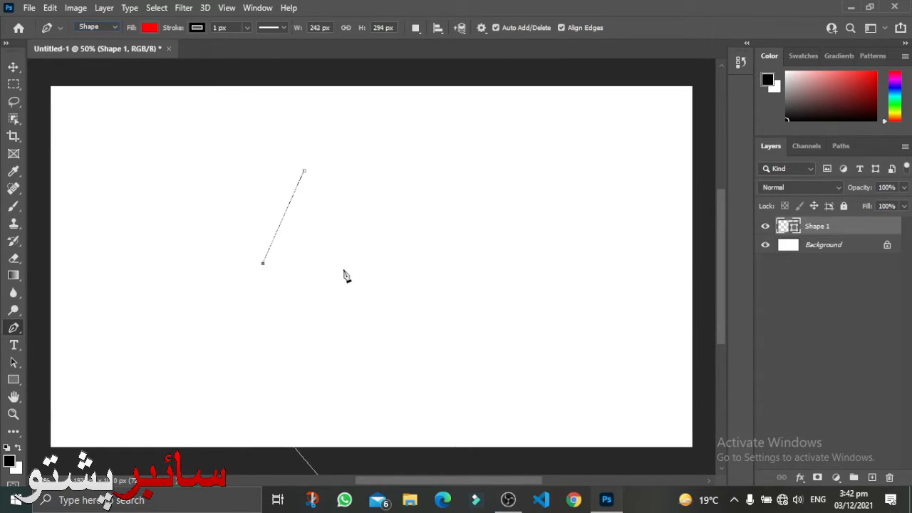
click(344, 268)
click(304, 171)
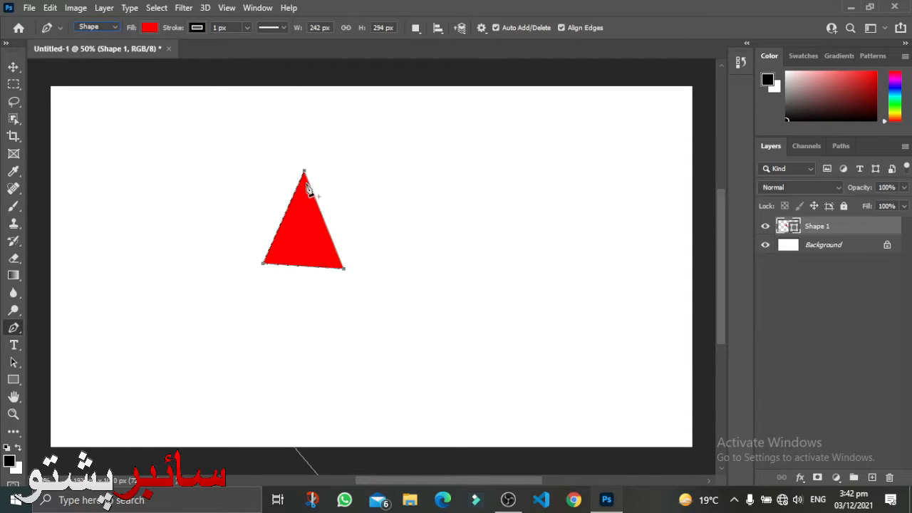
Delete the triangle's lower-right anchor point and undo the deletion.
click(344, 270)
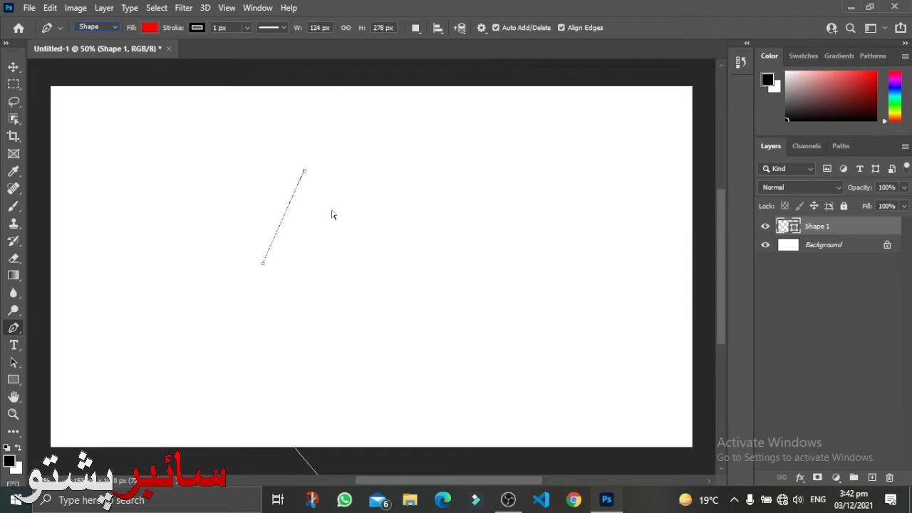
key(ctrl+z)
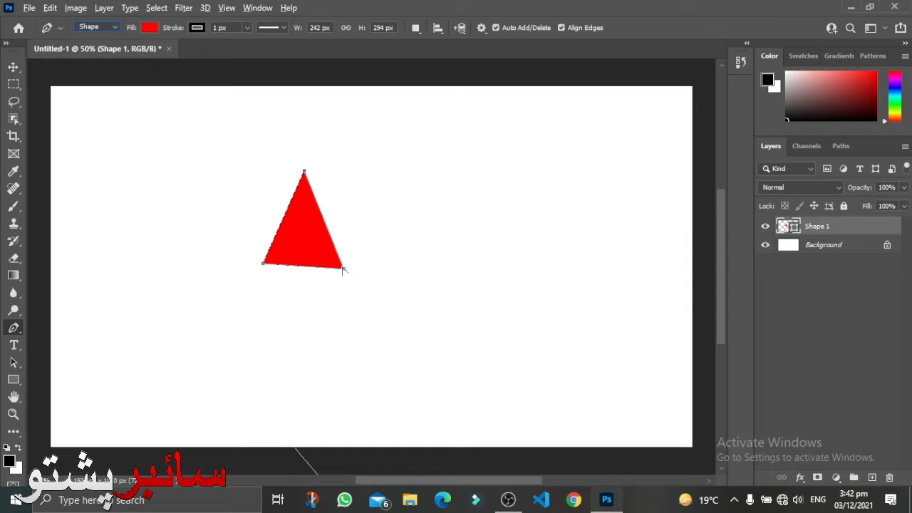
Convert the triangle's two lower corners to smooth curve points, and convert both back to sharp corners.
drag(343, 270, 394, 246)
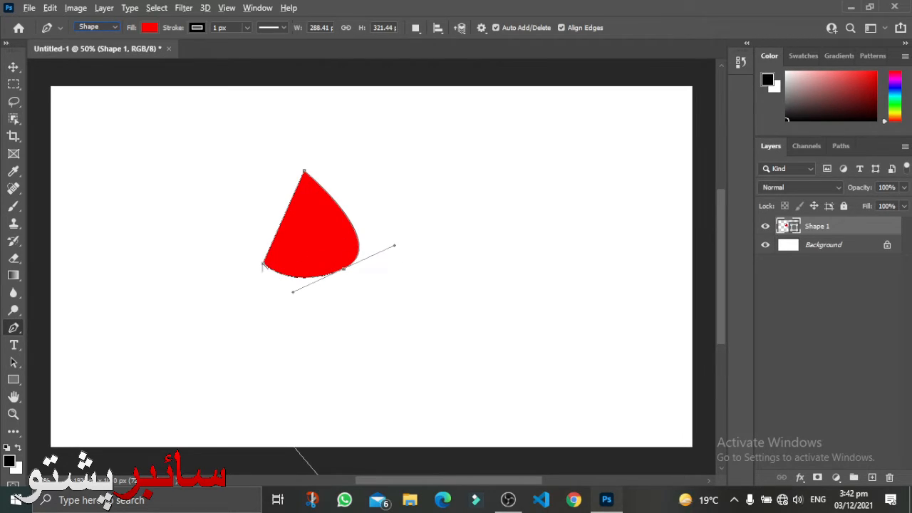
drag(263, 265, 331, 288)
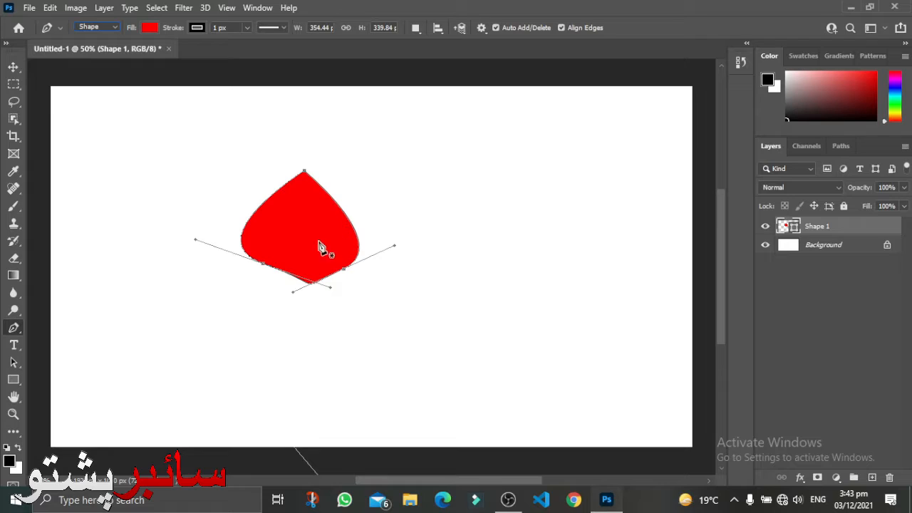
alt+click(262, 264)
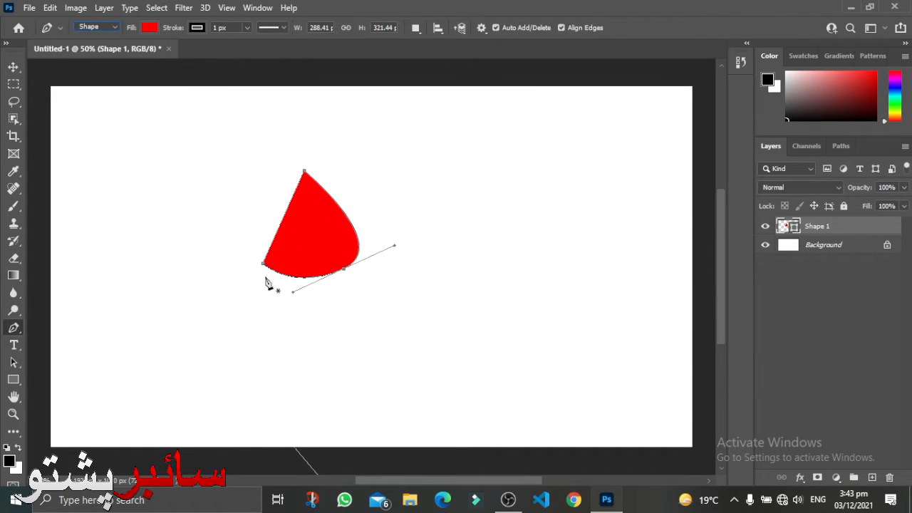
alt+click(343, 269)
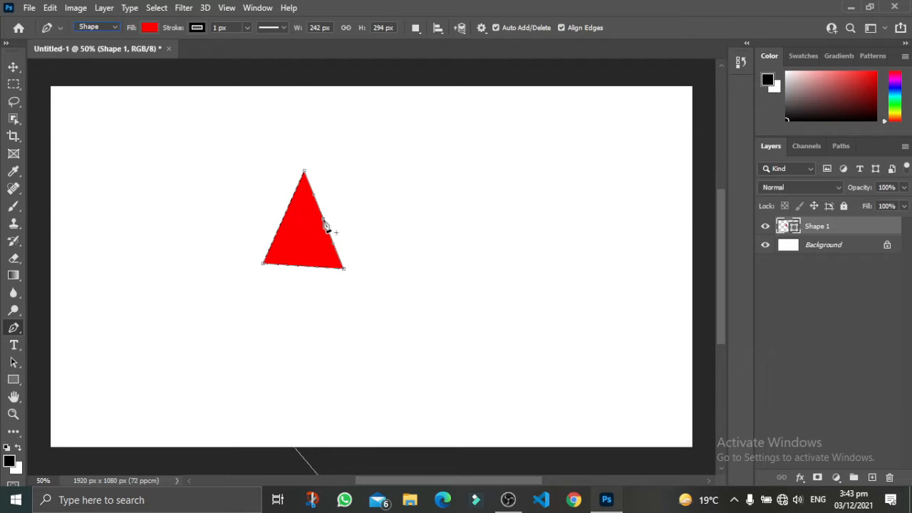
Add an anchor point midway along the triangle's right side and pull its direction handle toward the lower-left corner to bend the edge.
click(324, 223)
drag(322, 222, 272, 257)
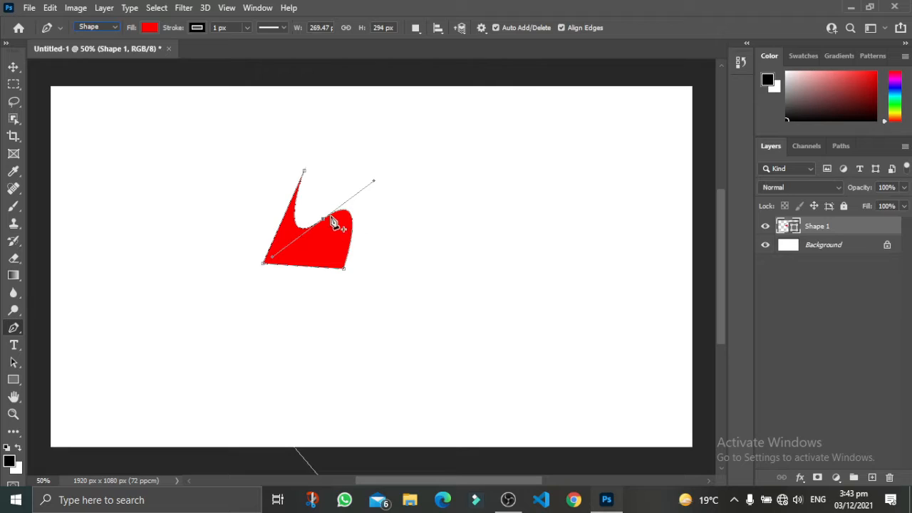
Move the right-side curve point up beyond the shape's apex, then add another point on the right edge and bend the edge around it.
drag(323, 223, 369, 130)
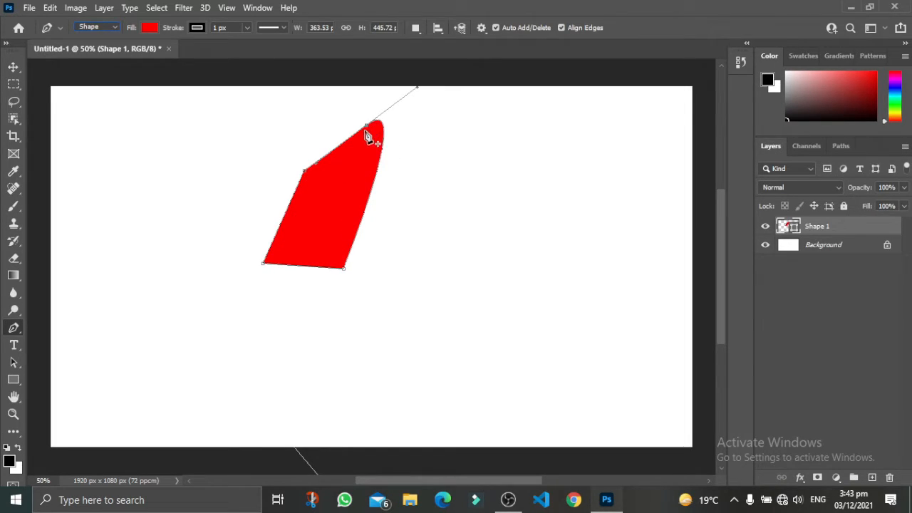
click(368, 210)
drag(367, 208, 318, 207)
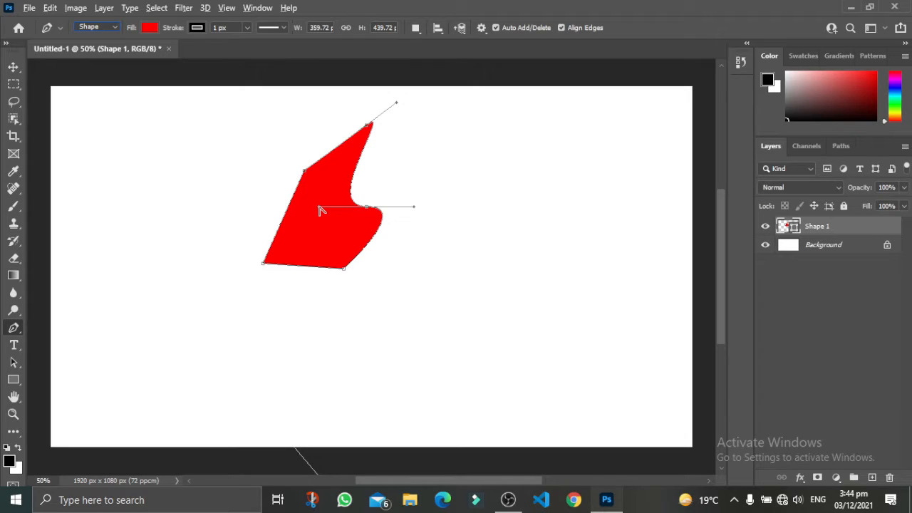
Try pulling one direction handle of the newly added point independently toward the upper right, undoing each attempt.
drag(320, 209, 437, 180)
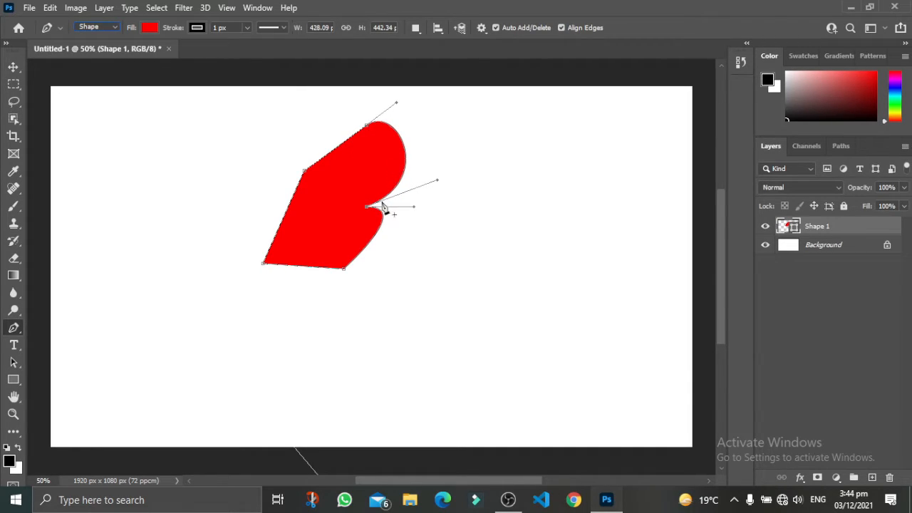
key(ctrl+z)
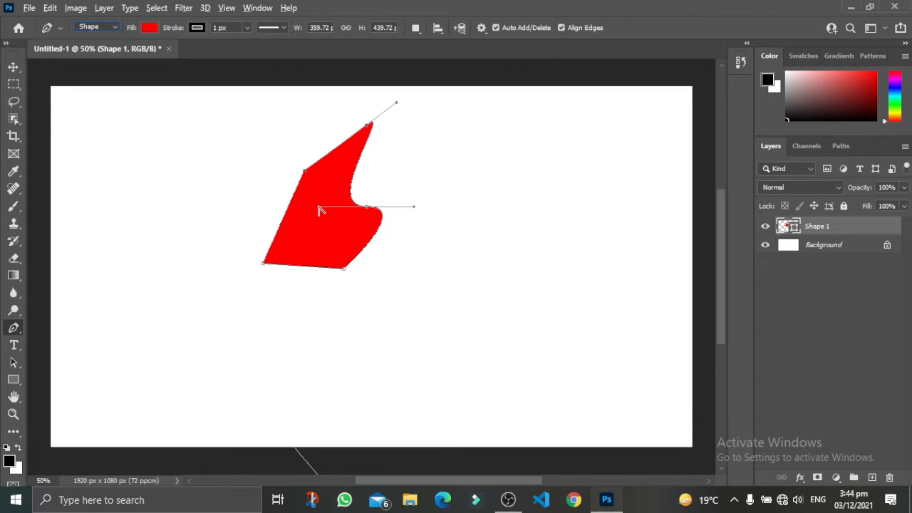
drag(319, 210, 459, 165)
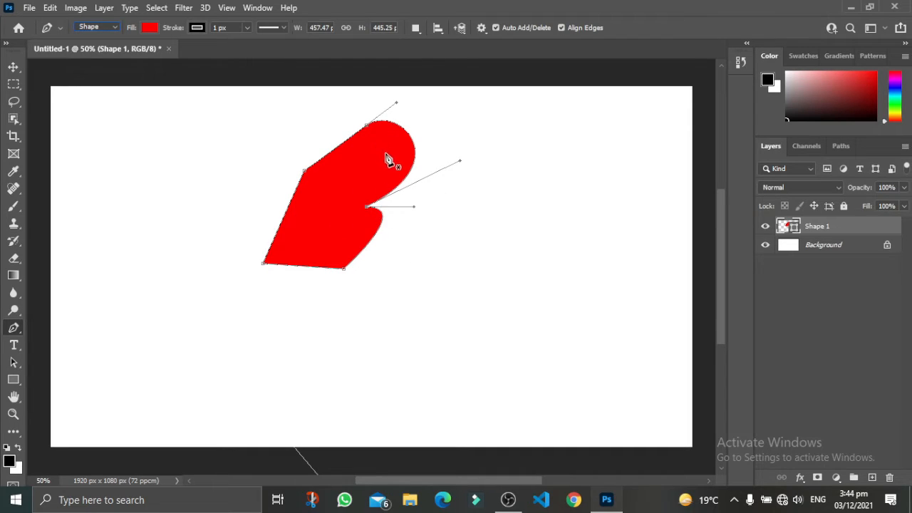
key(ctrl+z)
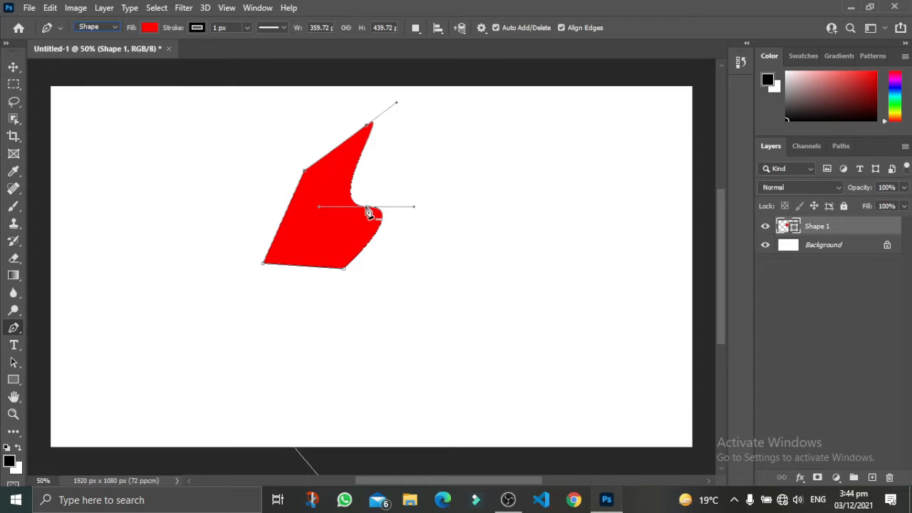
Move the added anchor point on the right edge up and outward, near the top of the canvas, stretching the shape.
drag(368, 210, 473, 103)
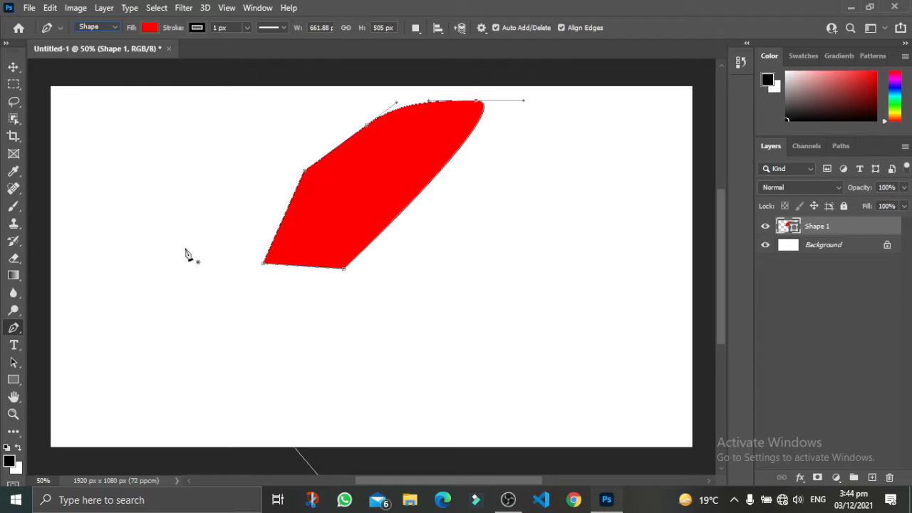
Convert the shape's lower-right corner to a smooth curve point with the Convert Point Tool, and convert it back to a sharp corner.
right_click(16, 329)
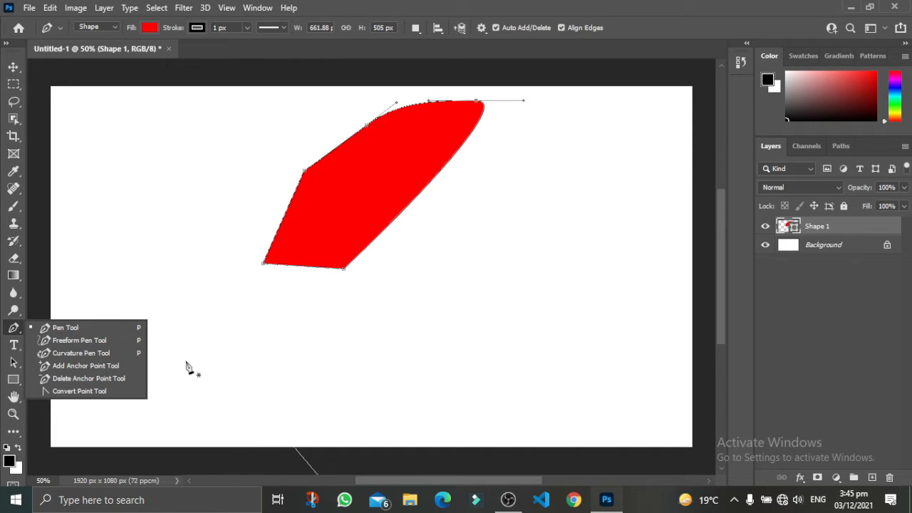
click(79, 391)
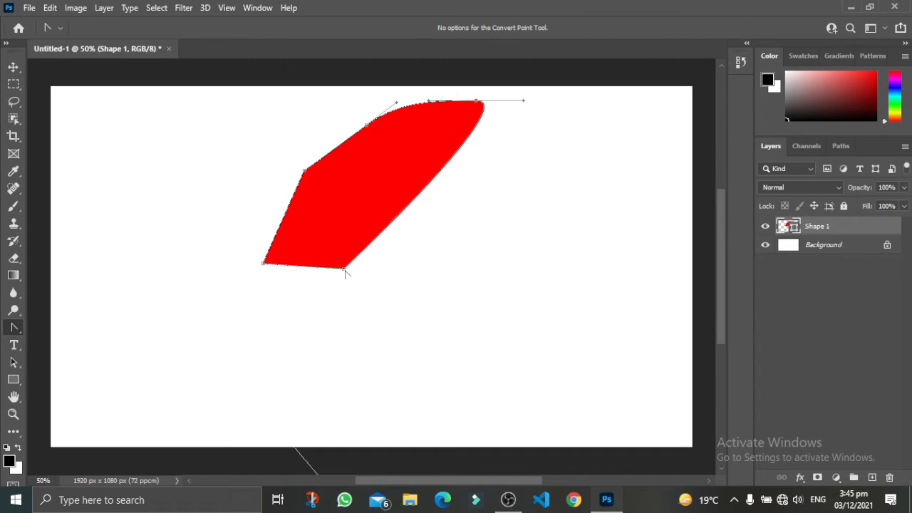
drag(343, 269, 471, 226)
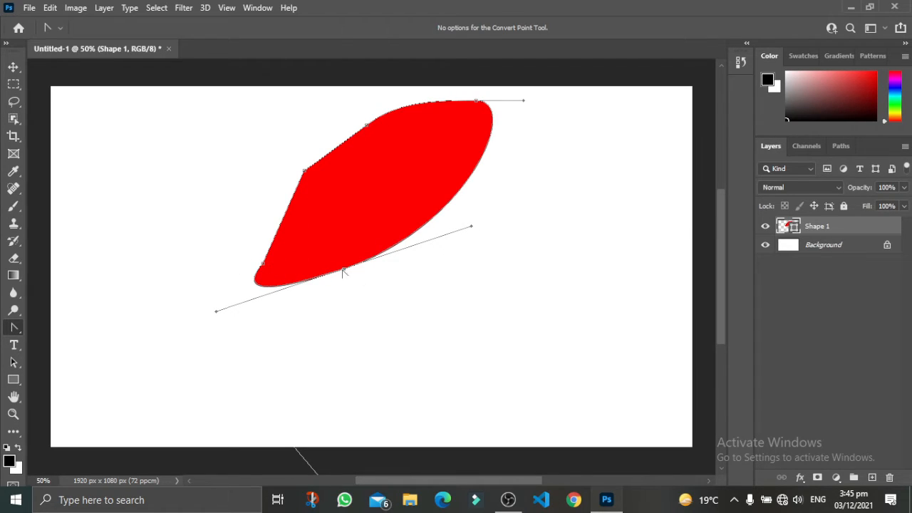
click(344, 269)
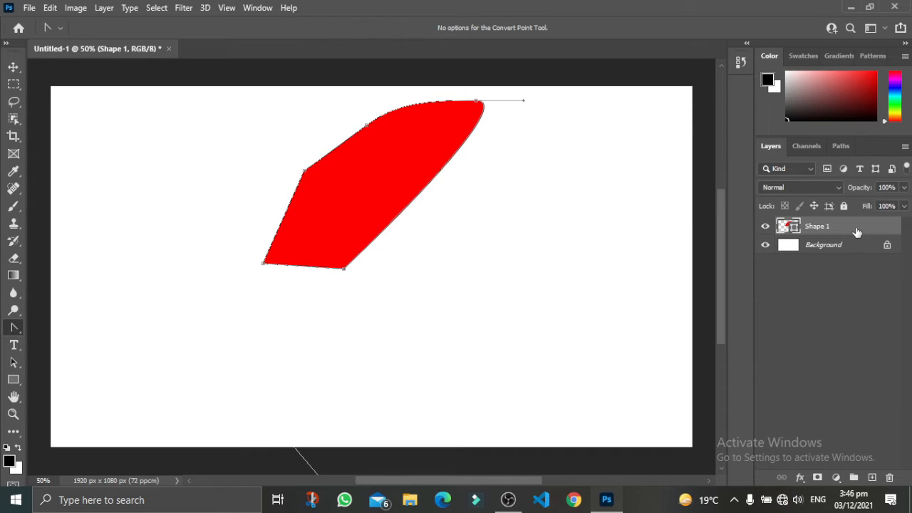
Delete the Shape 1 layer and draw a wavy-edged red shape with the Freeform Pen down the canvas's left side, about 308 px wide and 1080 px high.
drag(859, 229, 890, 477)
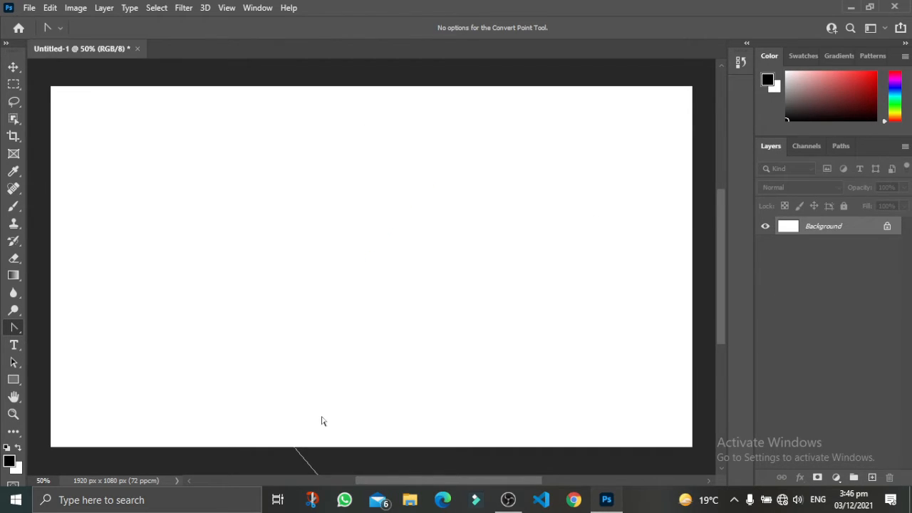
right_click(14, 328)
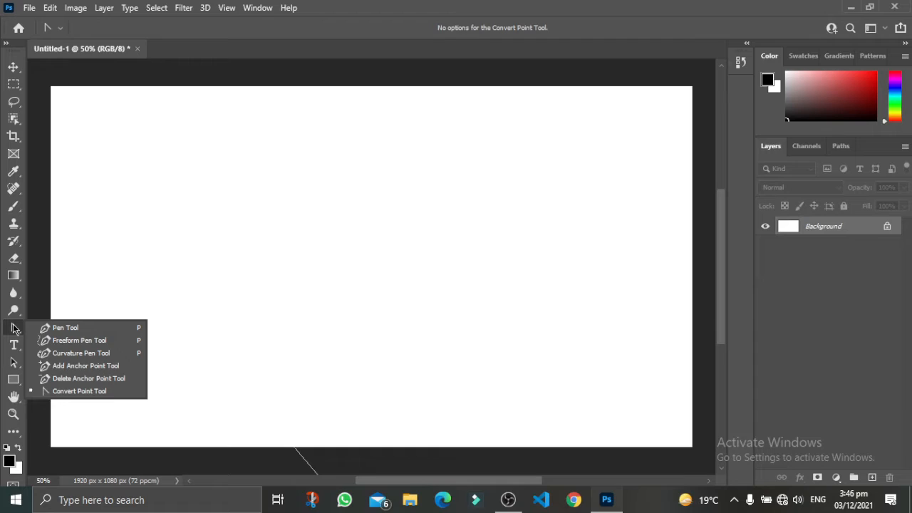
click(96, 341)
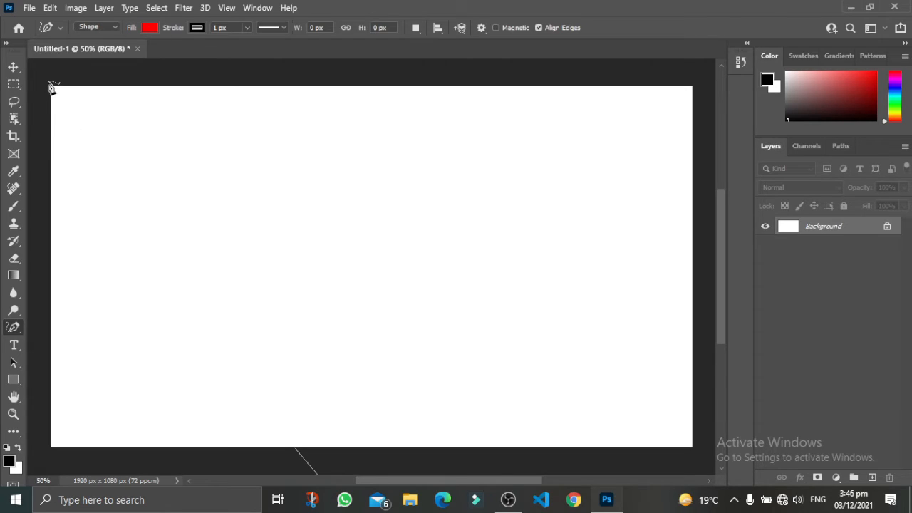
mouse_move(50, 85)
mouse_down()
mouse_move(97, 138)
mouse_move(135, 231)
mouse_move(105, 302)
mouse_move(149, 392)
mouse_move(133, 467)
mouse_up()
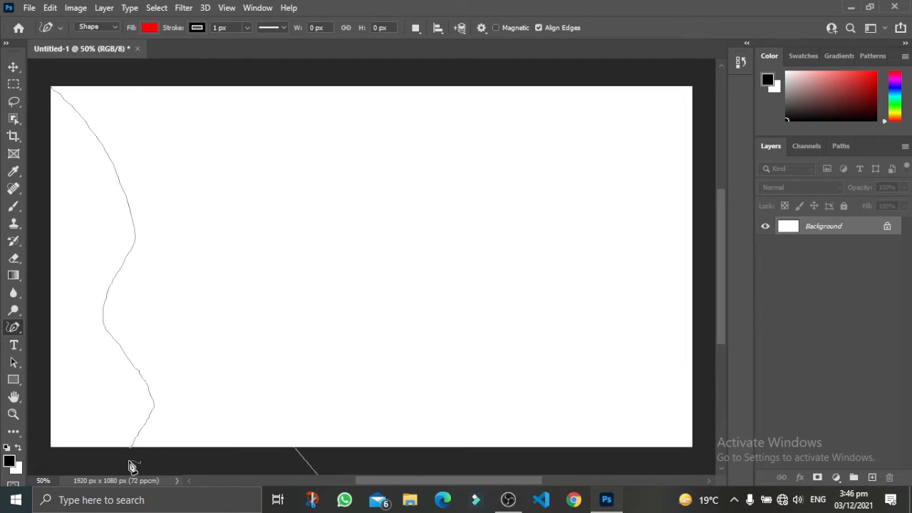
mouse_move(133, 466)
mouse_down()
mouse_move(40, 453)
mouse_move(53, 92)
mouse_up()
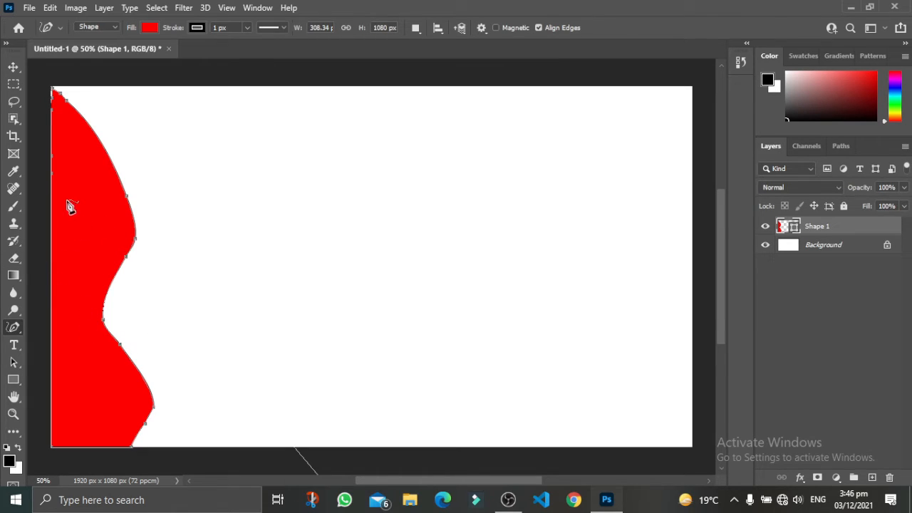
Draw three separate freeform shapes: a rough rectangle about 422 by 242 px, a triangle about 332 by 228 px, and a circle about 218 by 197 px.
mouse_move(330, 171)
mouse_down()
mouse_move(333, 222)
mouse_move(464, 203)
mouse_move(455, 155)
mouse_move(425, 143)
mouse_move(329, 171)
mouse_up()
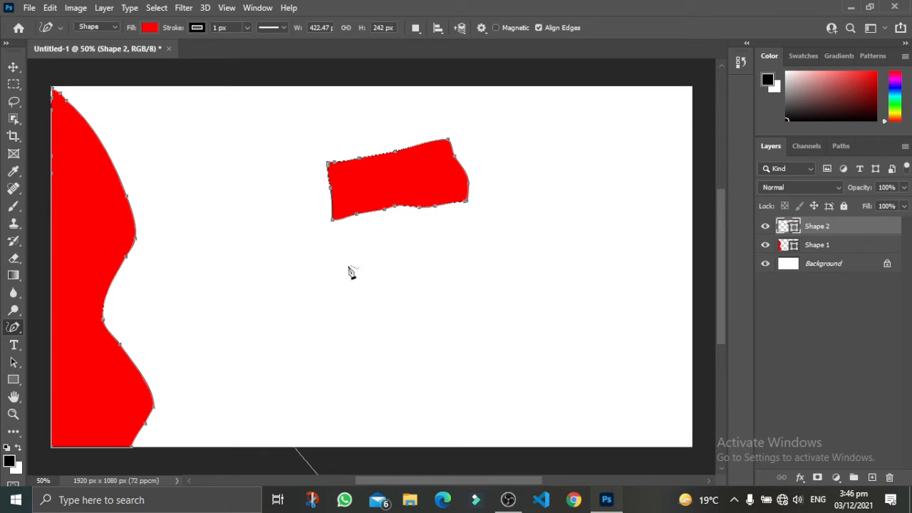
mouse_move(428, 303)
mouse_down()
mouse_move(392, 380)
mouse_move(460, 340)
mouse_move(420, 308)
mouse_move(426, 304)
mouse_up()
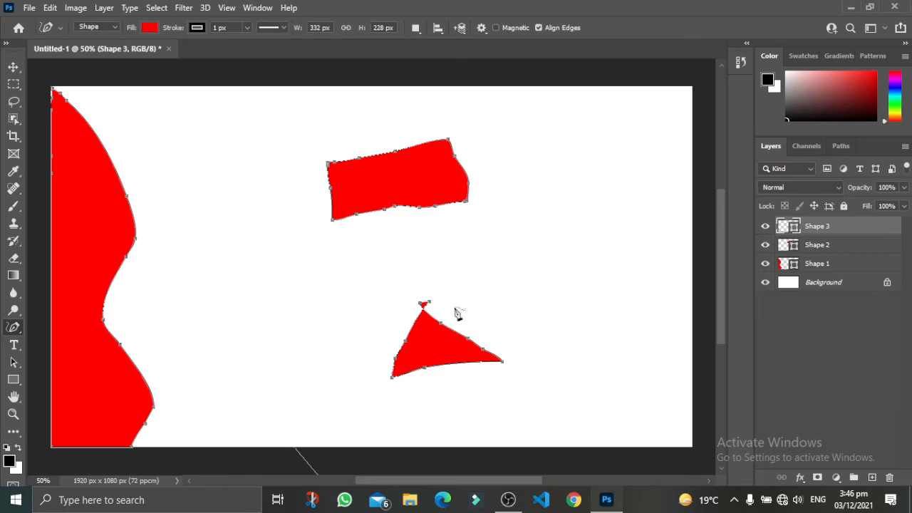
mouse_move(542, 230)
mouse_down()
mouse_move(609, 249)
mouse_move(549, 282)
mouse_move(546, 233)
mouse_up()
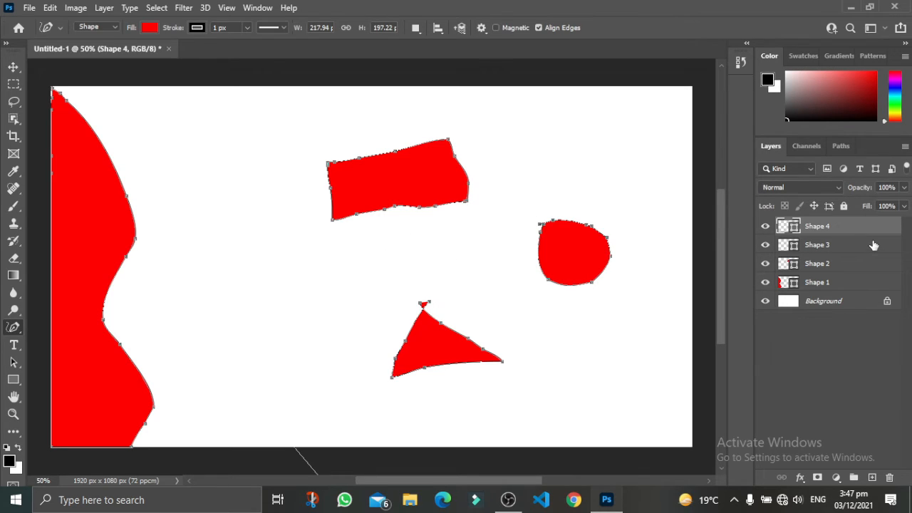
Delete all four shape layers, Shape 1 through Shape 4, leaving only the background.
shift+click(849, 282)
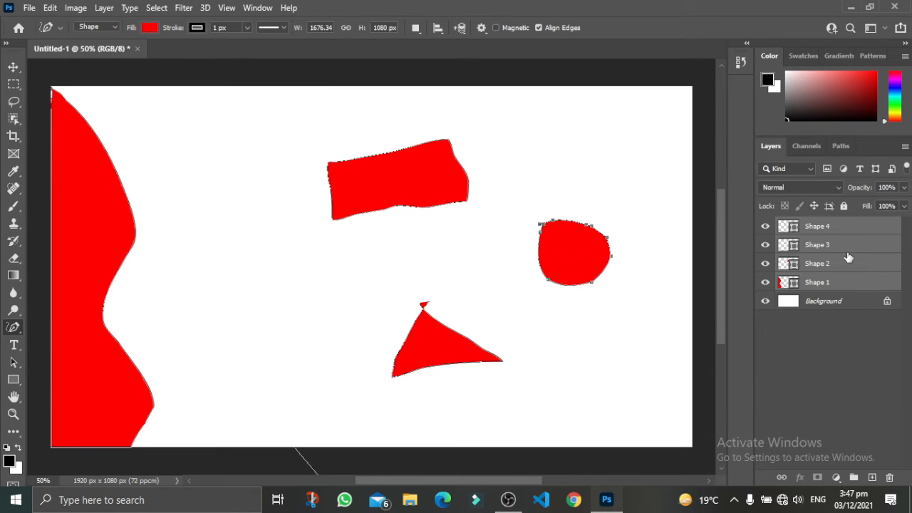
drag(847, 263, 889, 477)
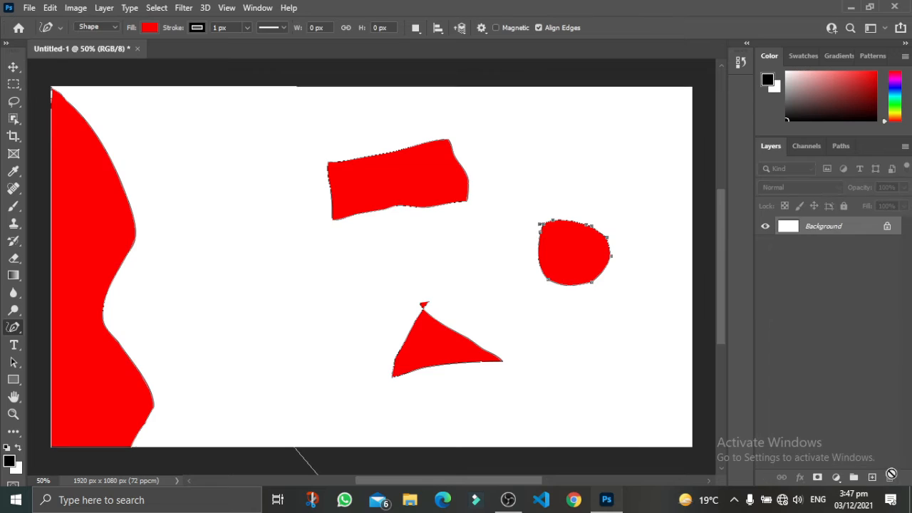
Draw a five-point red shape with the Curvature Pen Tool, letting its segments curve and cross, about 713 px wide and 355 px high.
right_click(20, 322)
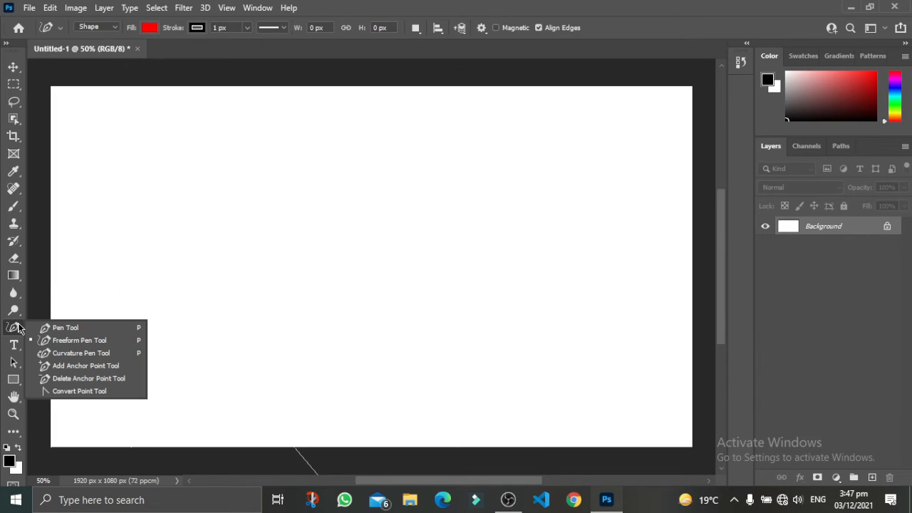
click(81, 354)
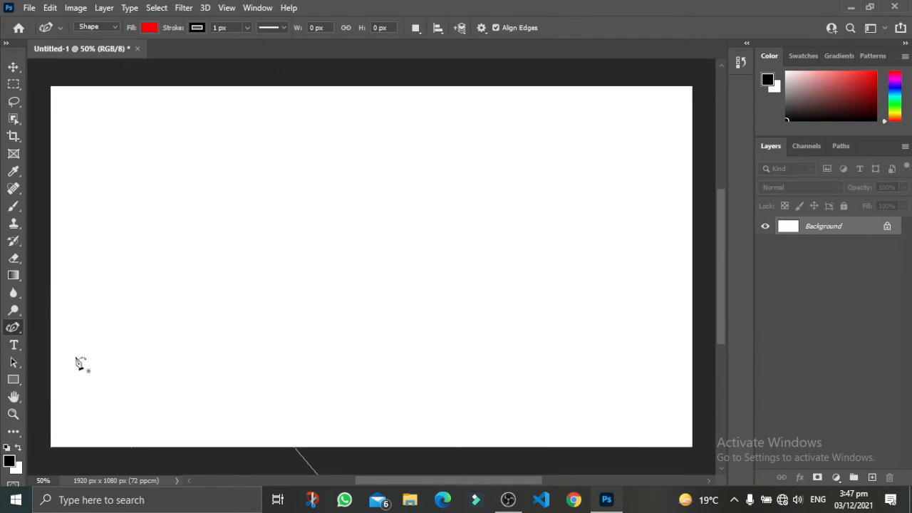
click(191, 184)
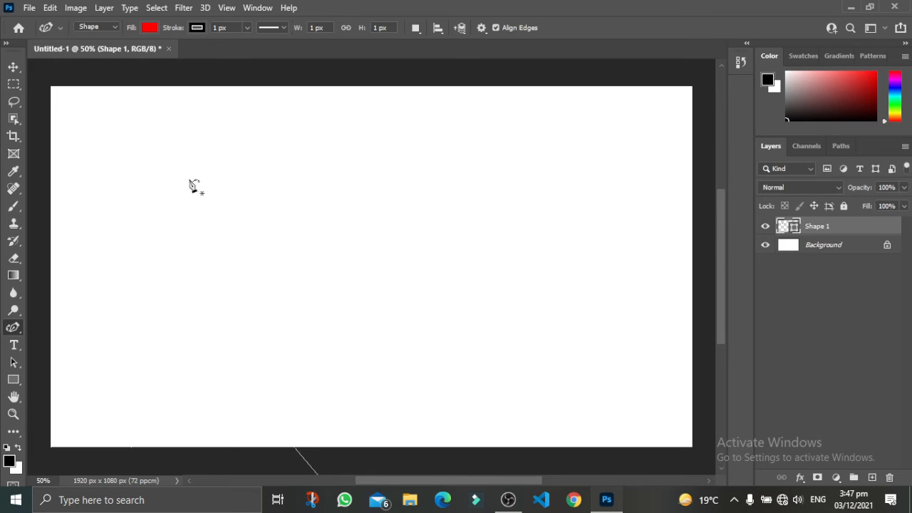
click(293, 207)
click(224, 285)
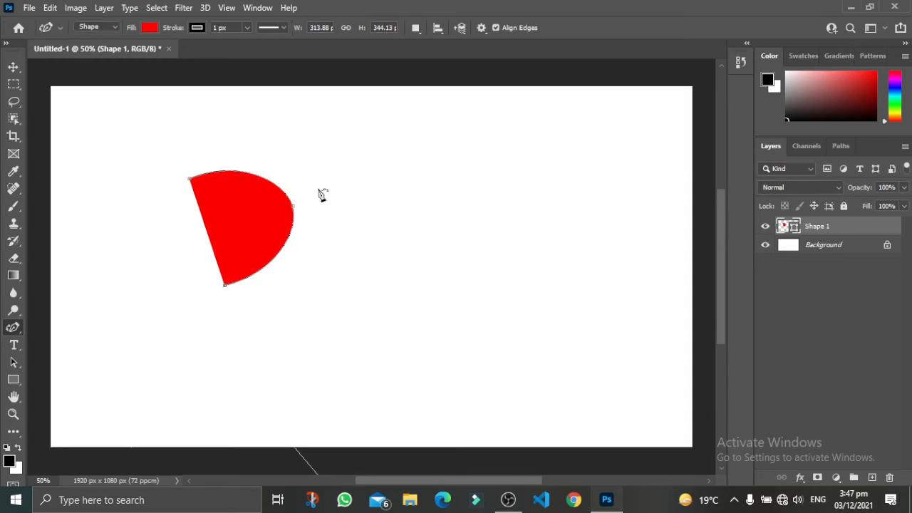
click(419, 172)
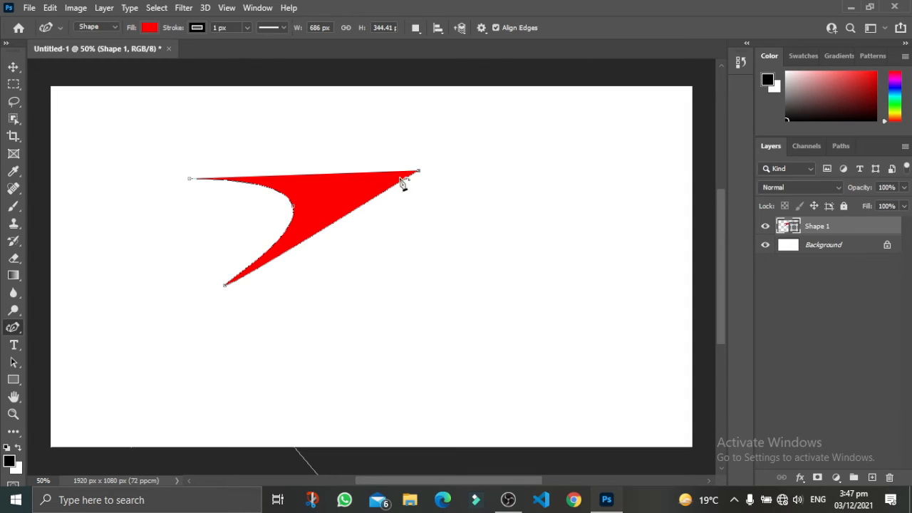
click(409, 278)
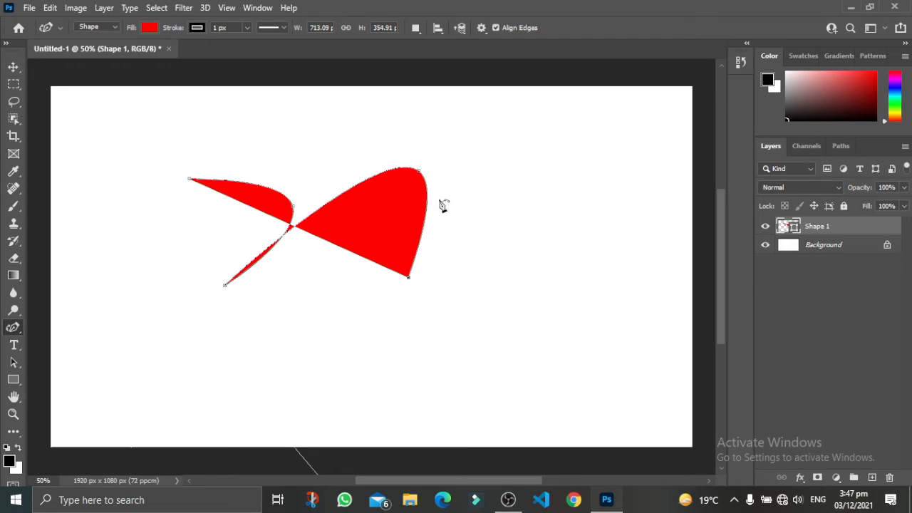
Delete the five-point curved shape from the canvas.
key(Delete)
key(Delete)
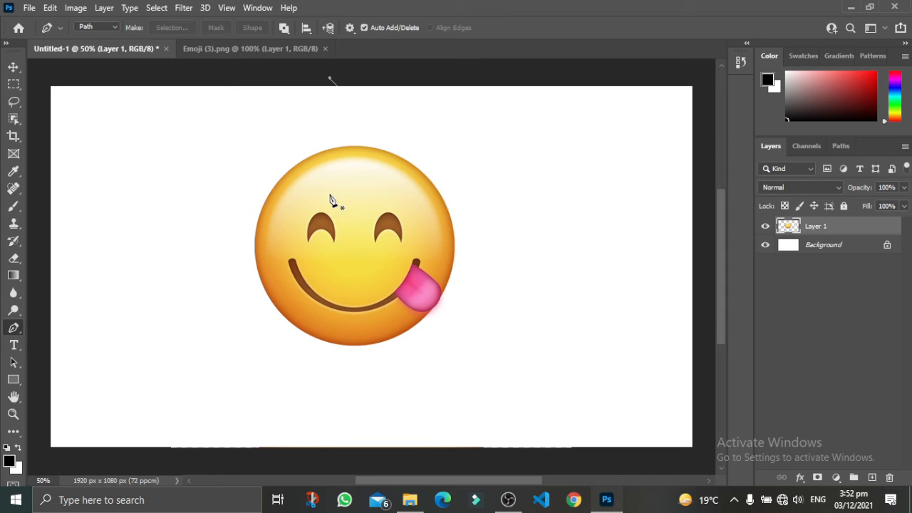
Trace a two-point curved path along the emoji's upper-left edge in Path mode and turn the path into a selection.
click(265, 202)
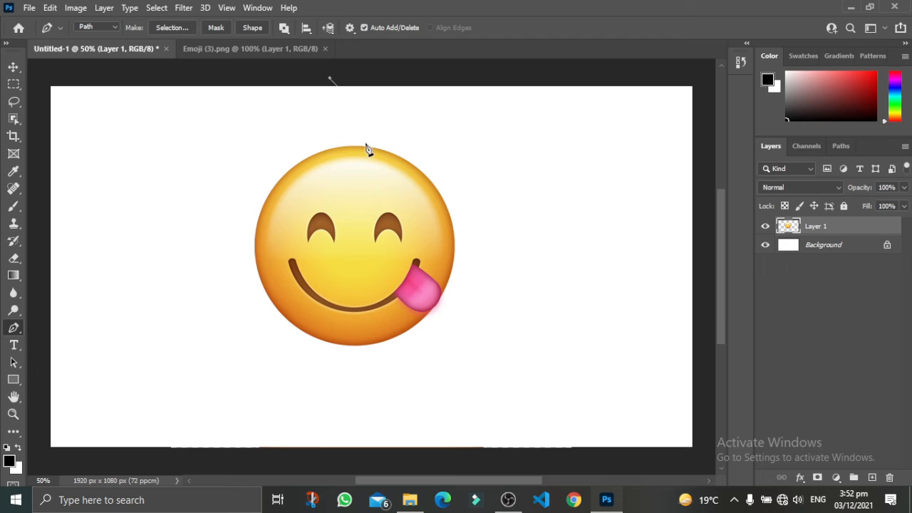
drag(356, 148, 410, 158)
key(ctrl+Return)
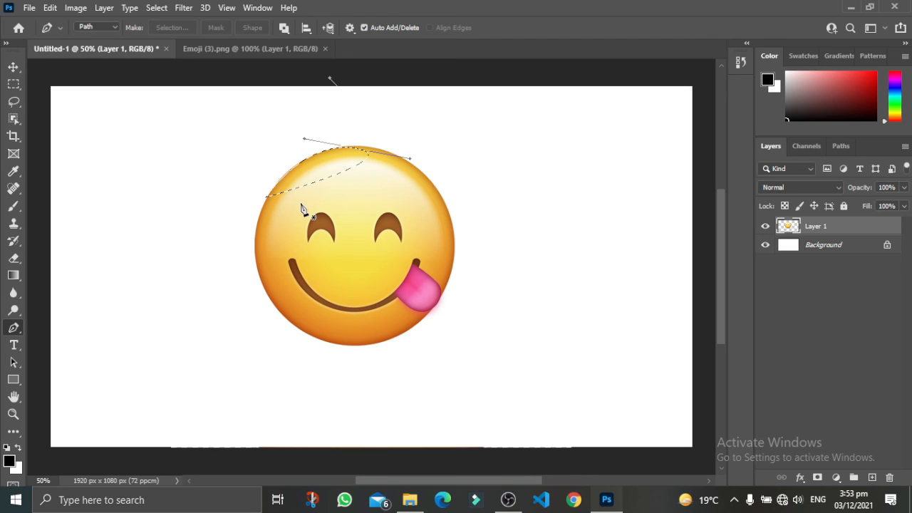